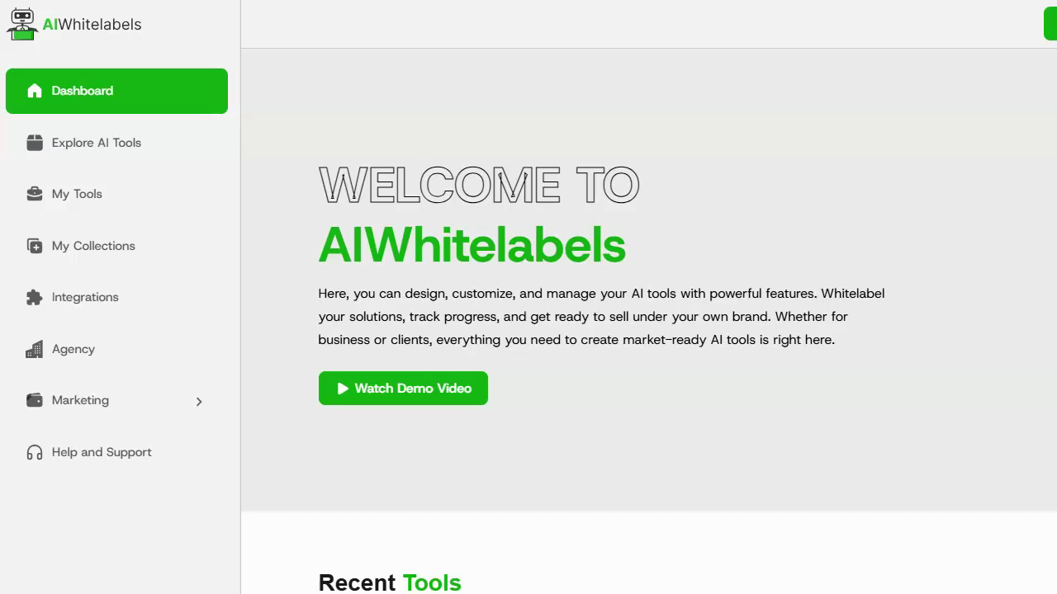
Step: From My Tools, start a new AI tool and choose to begin from a template
{"action": "left_click", "coordinate": [78, 200]}
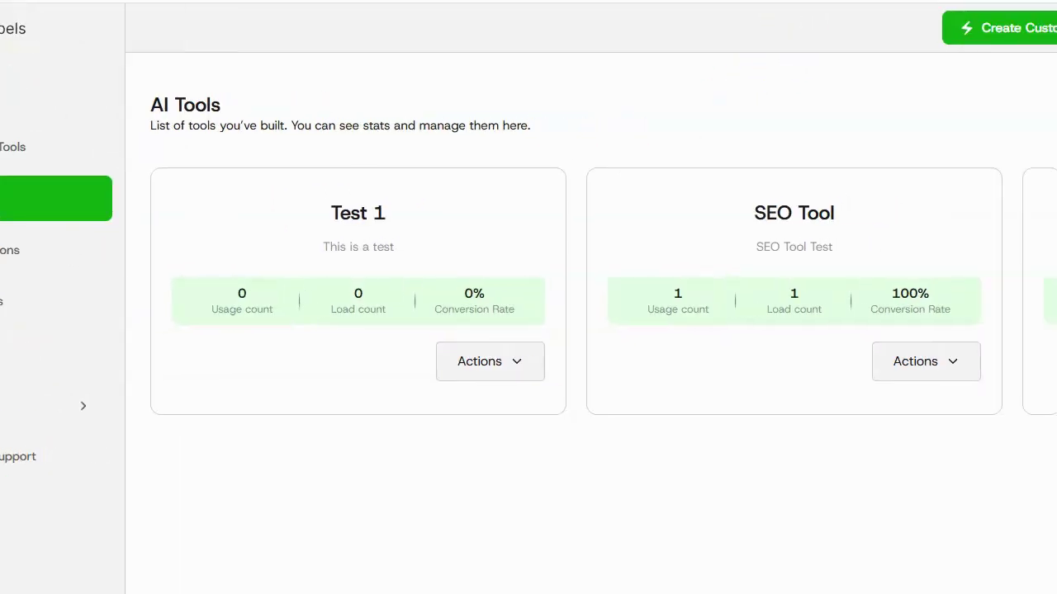
{"action": "left_click", "coordinate": [1015, 28]}
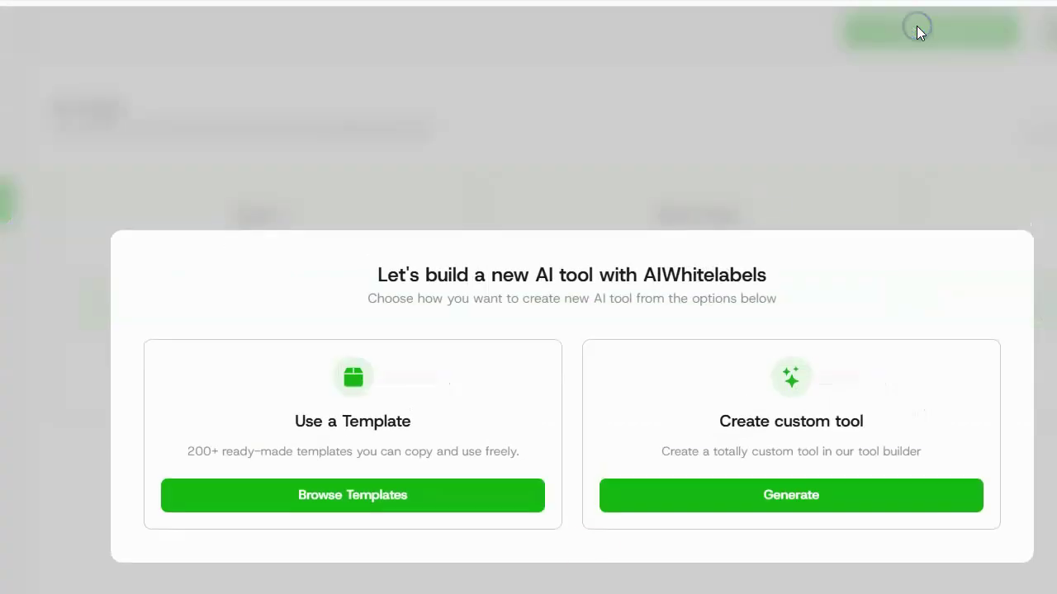
{"action": "left_click", "coordinate": [408, 499]}
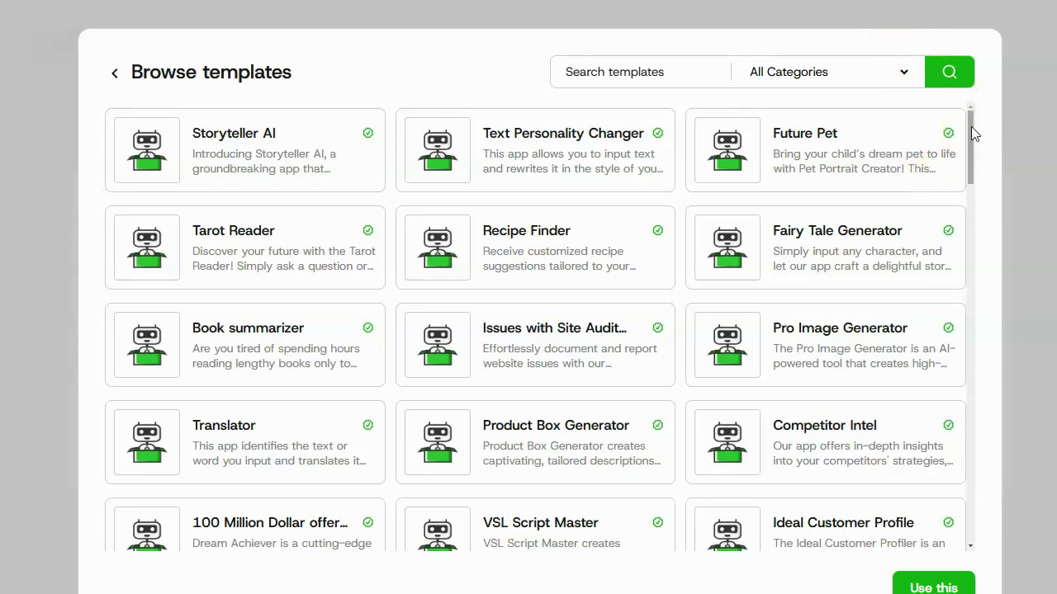
Step: Scroll the template gallery down until the Legal Case Analyzer card shows
{"action": "left_click_drag", "start_coordinate": [972, 132], "coordinate": [967, 129]}
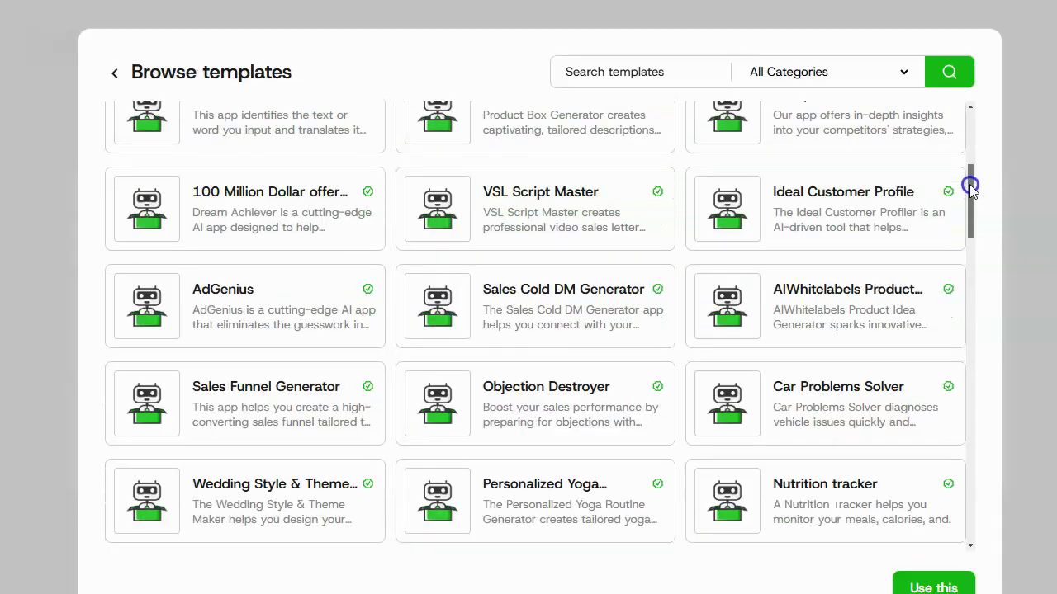
{"action": "left_click_drag", "start_coordinate": [967, 184], "coordinate": [969, 212]}
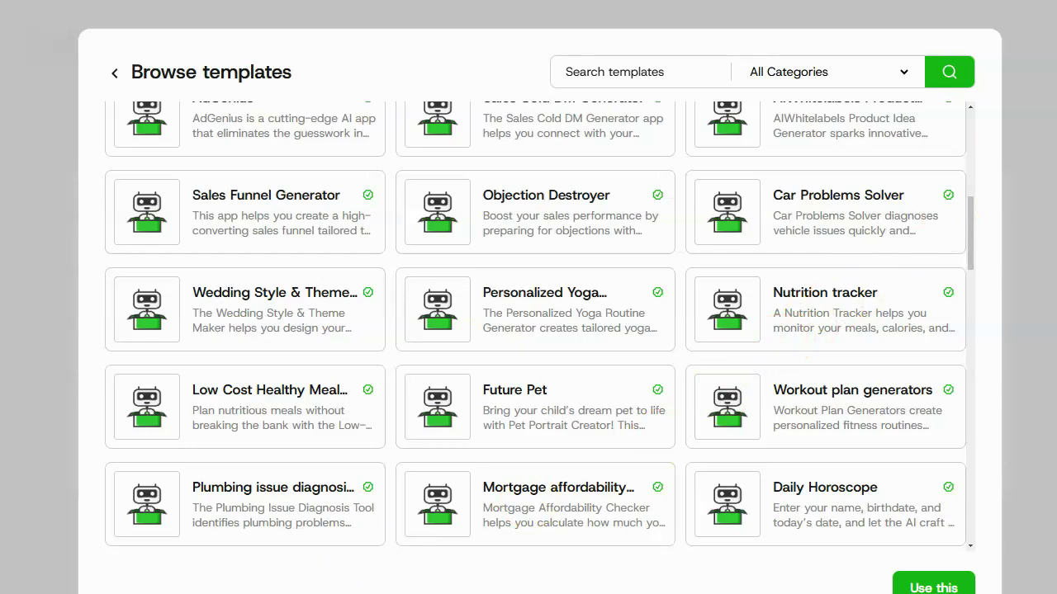
{"action": "scroll", "coordinate": [539, 326], "scroll_direction": "down", "scroll_amount": 10}
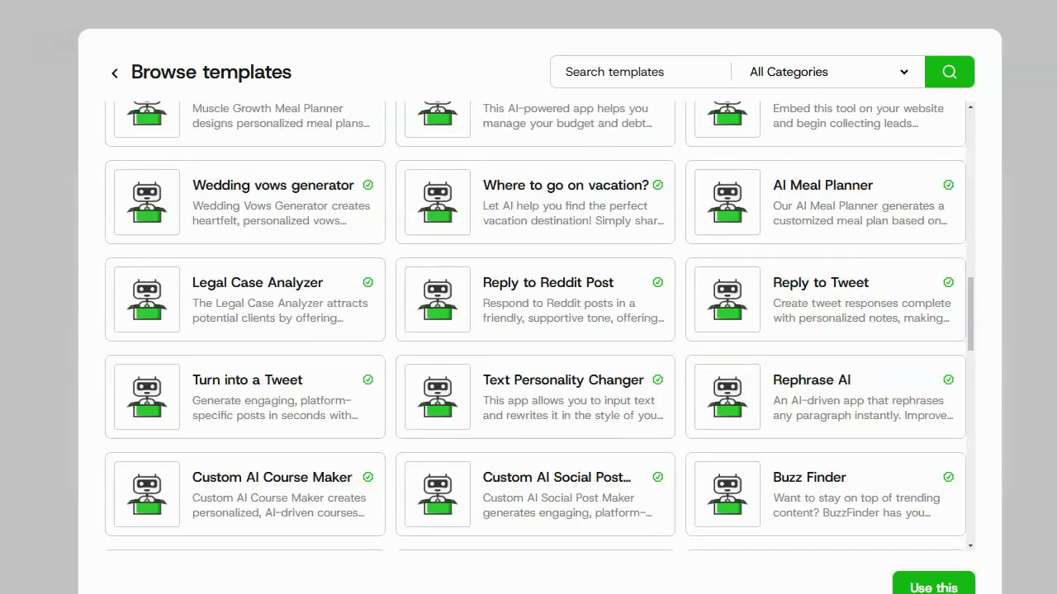
Step: Use the Legal Case Analyzer template, named 'Demo 2', described 'This is just a demo', with a logo
{"action": "left_click", "coordinate": [299, 294]}
{"action": "left_click", "coordinate": [944, 585]}
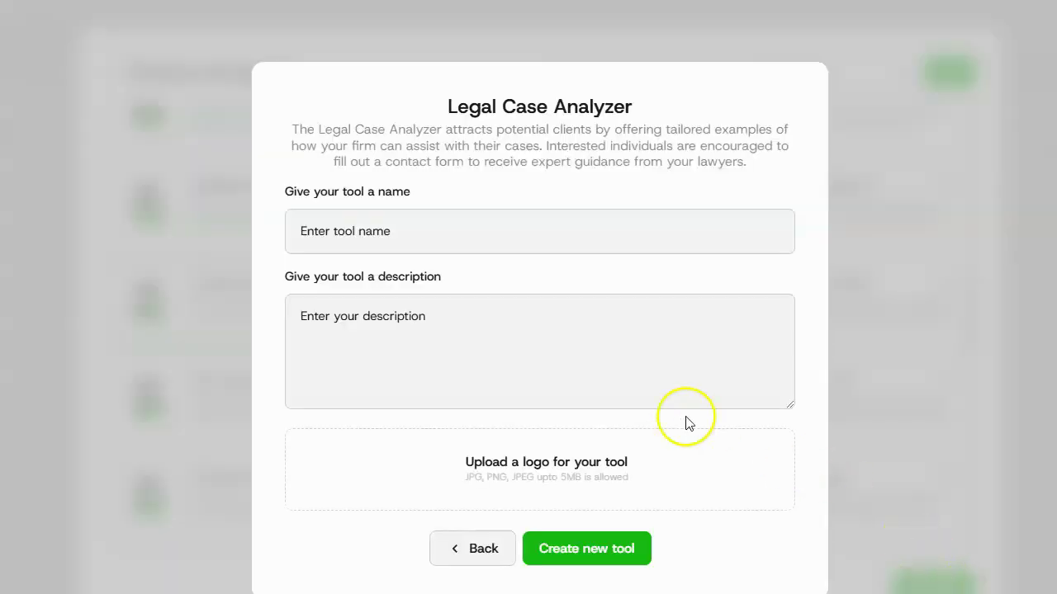
{"action": "left_click", "coordinate": [421, 233]}
{"action": "type", "text": "Demo 23"}
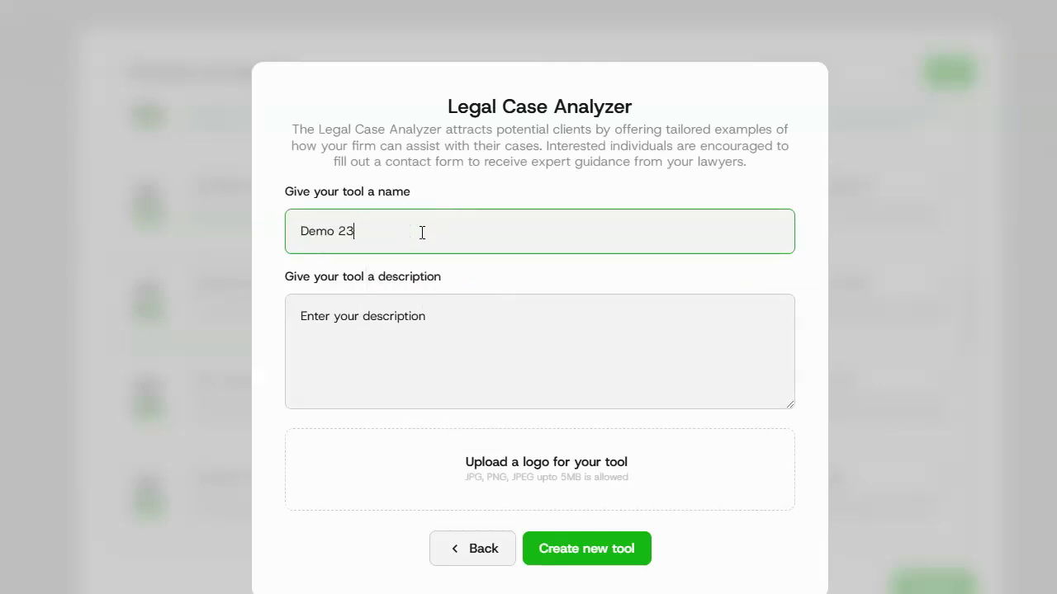
{"action": "key", "text": "BackSpace"}
{"action": "left_click", "coordinate": [402, 337]}
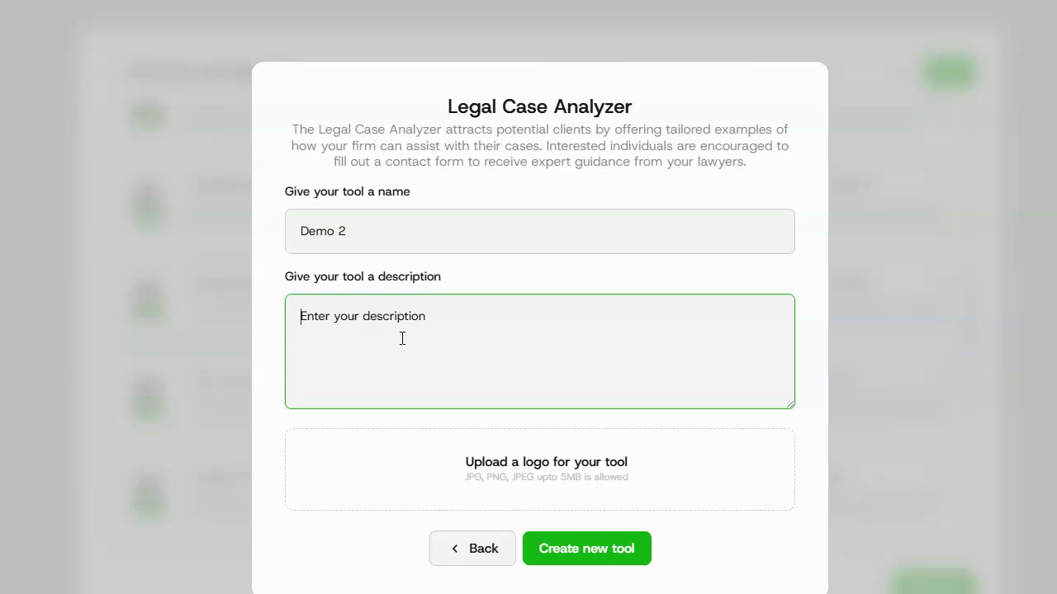
{"action": "type", "text": "This is just a demo"}
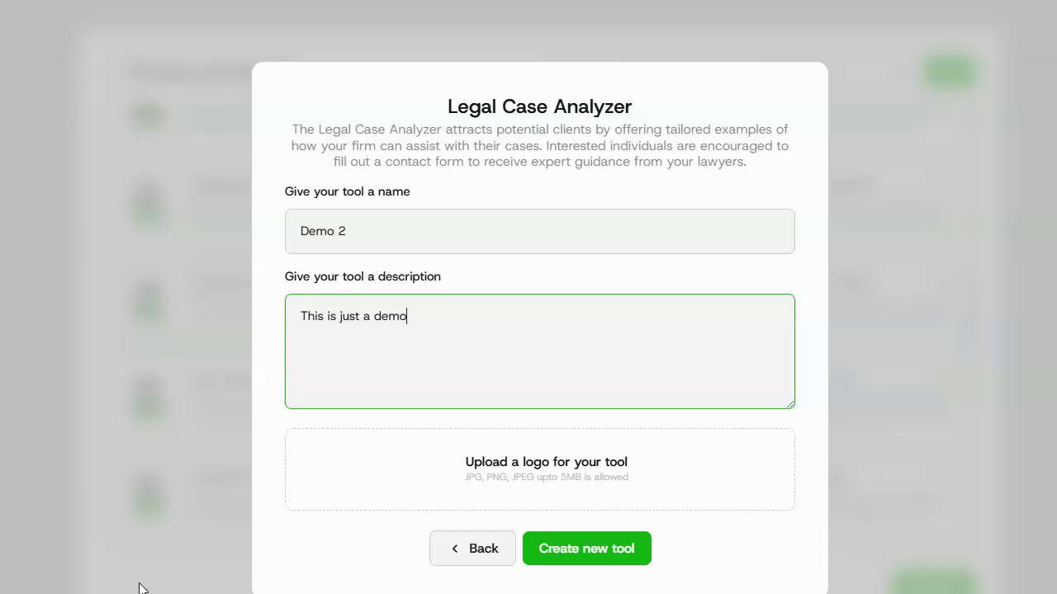
{"action": "left_click", "coordinate": [160, 573]}
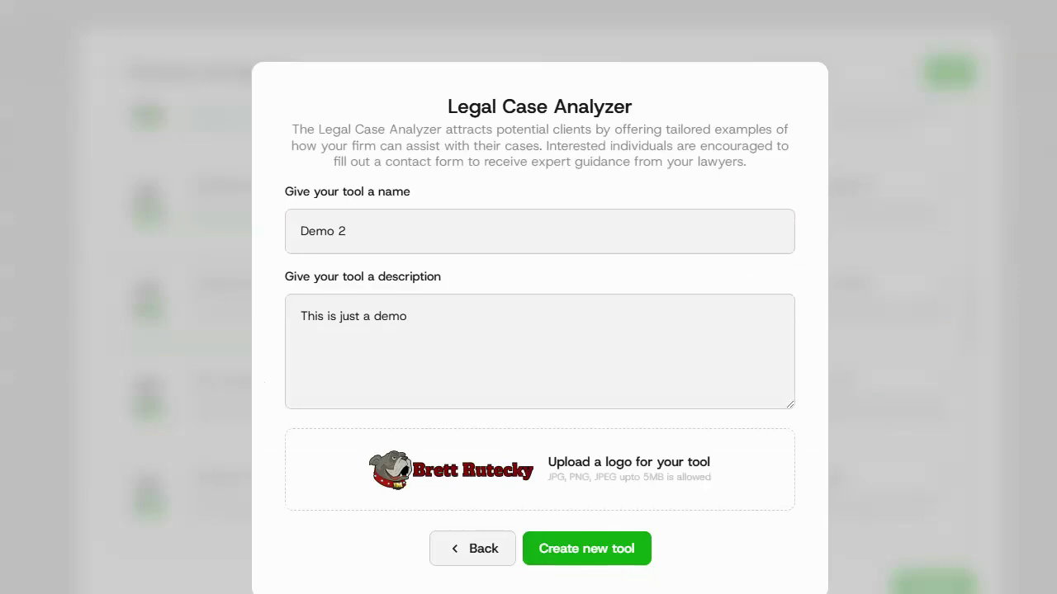
Step: Create the Demo 2 tool and move to its design settings
{"action": "left_click", "coordinate": [590, 547]}
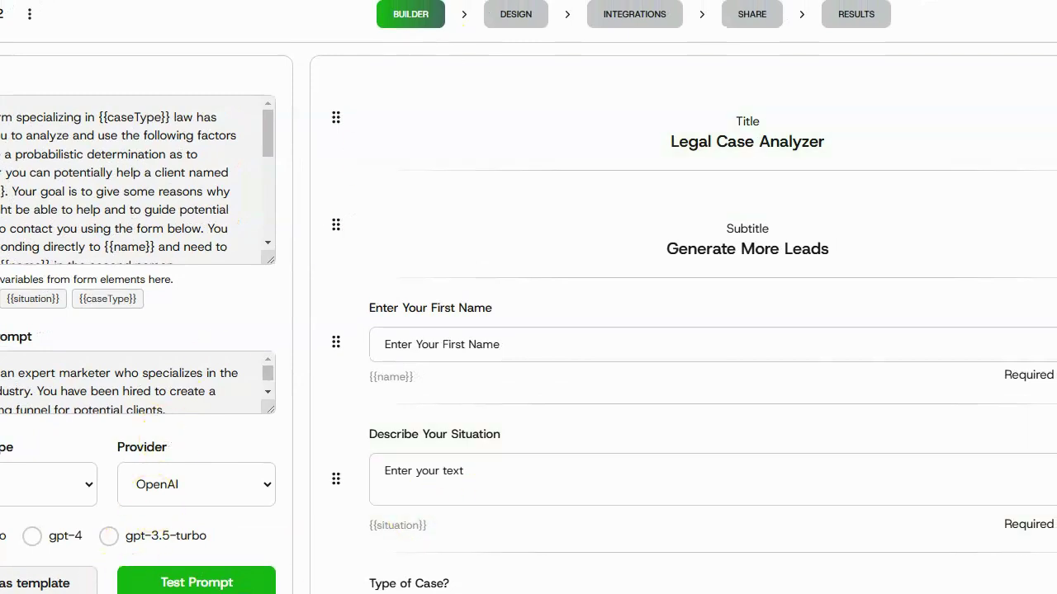
{"action": "left_click", "coordinate": [515, 15]}
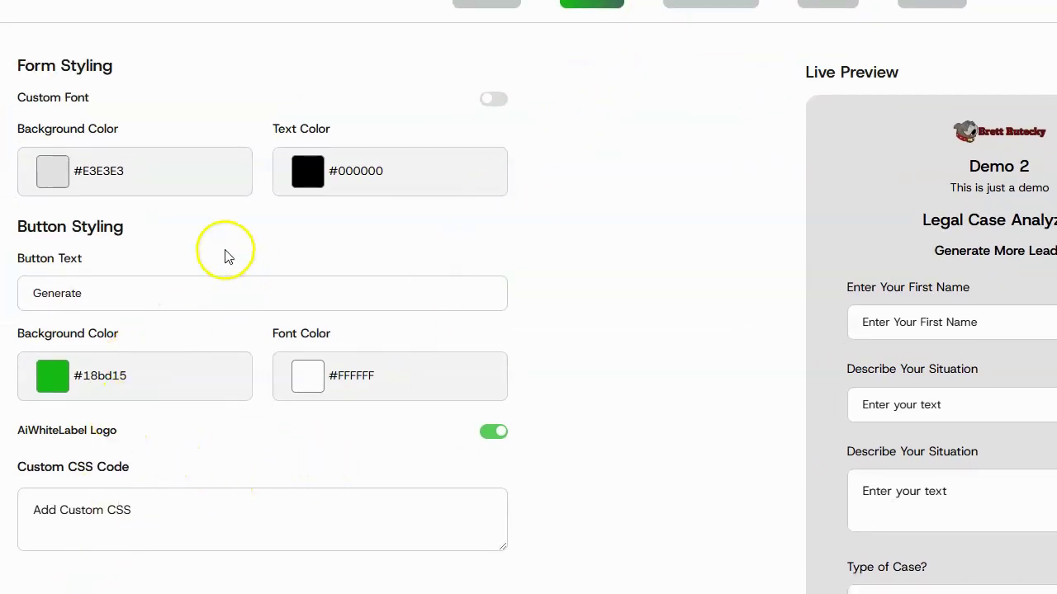
Step: Pick a new form background colour in the colour picker, then scroll to the live preview
{"action": "left_click", "coordinate": [172, 177]}
{"action": "left_click", "coordinate": [41, 175]}
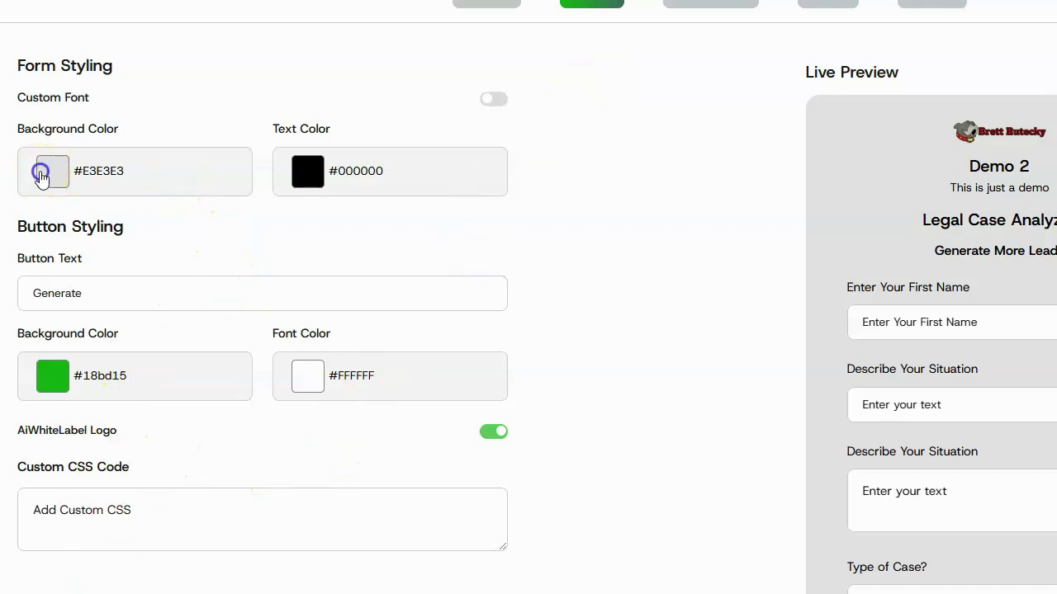
{"action": "left_click_drag", "start_coordinate": [148, 239], "coordinate": [30, 205]}
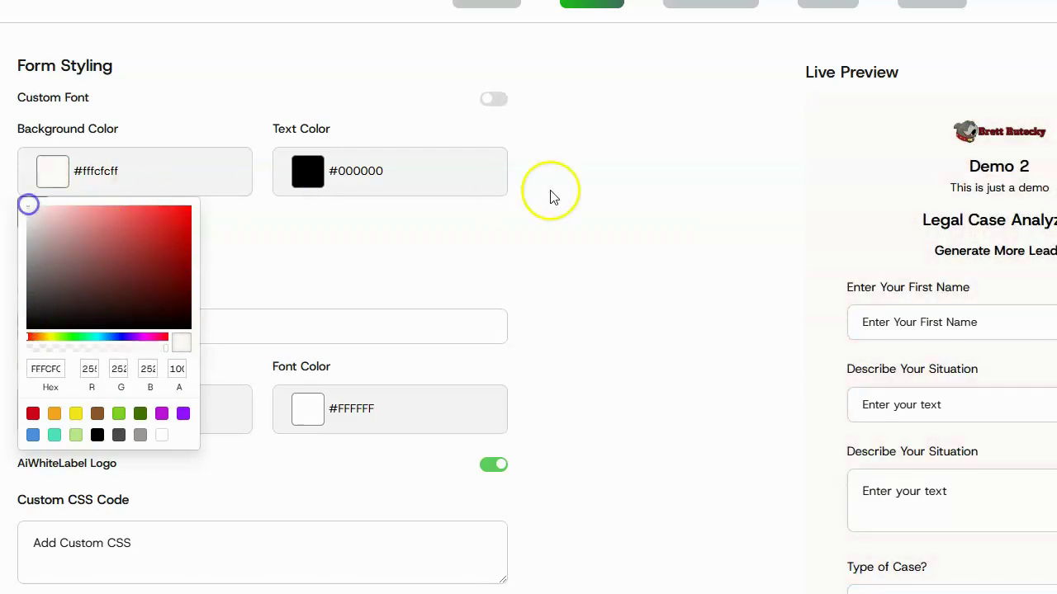
{"action": "left_click", "coordinate": [607, 190]}
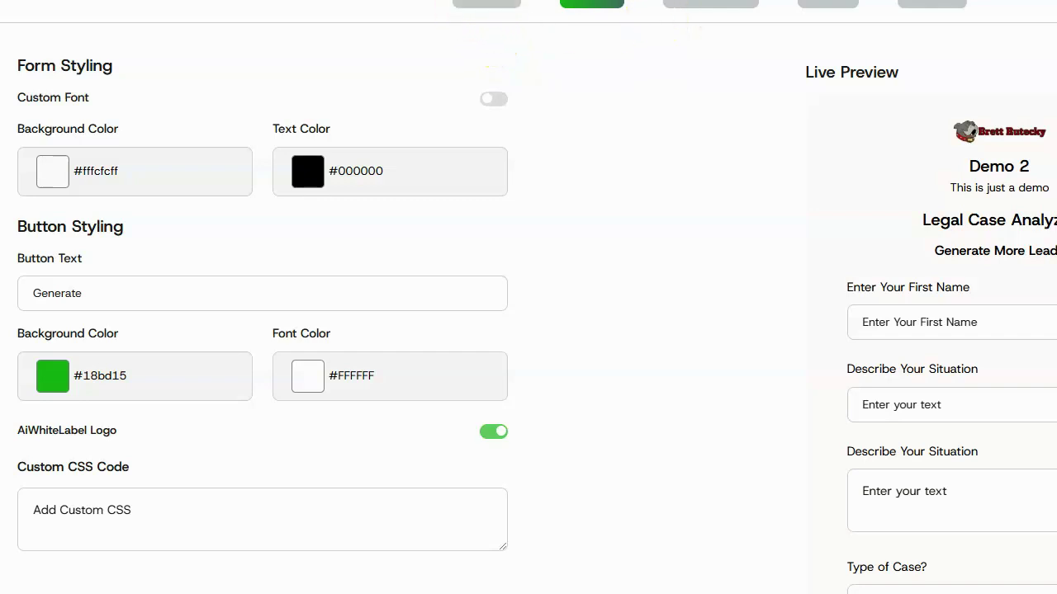
{"action": "scroll", "coordinate": [528, 298], "scroll_direction": "down", "scroll_amount": 1}
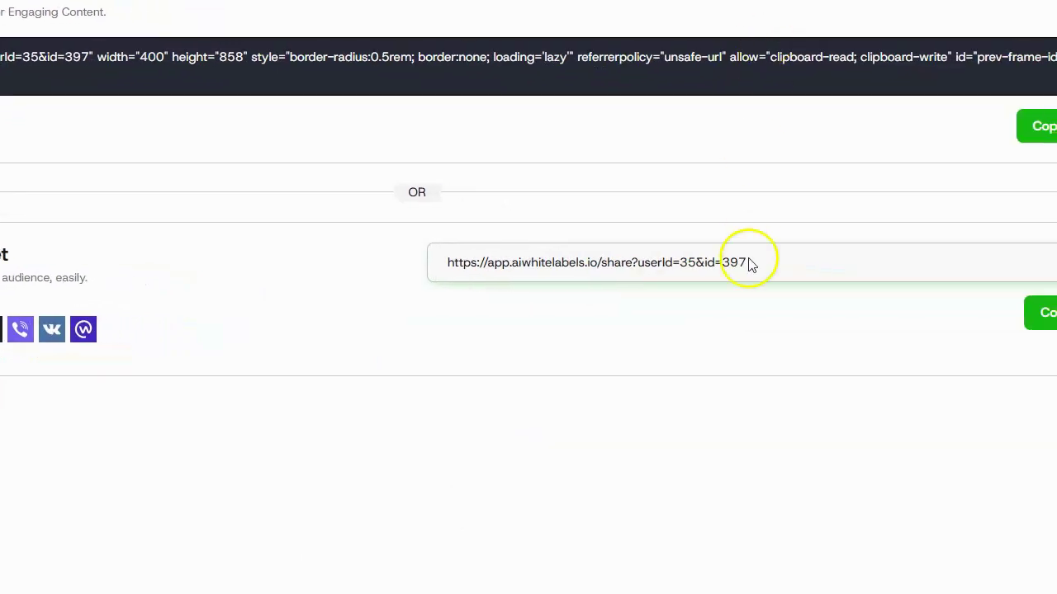
Step: Select the tool's share link and copy it
{"action": "left_click_drag", "start_coordinate": [752, 266], "coordinate": [440, 272]}
{"action": "right_click", "coordinate": [467, 264]}
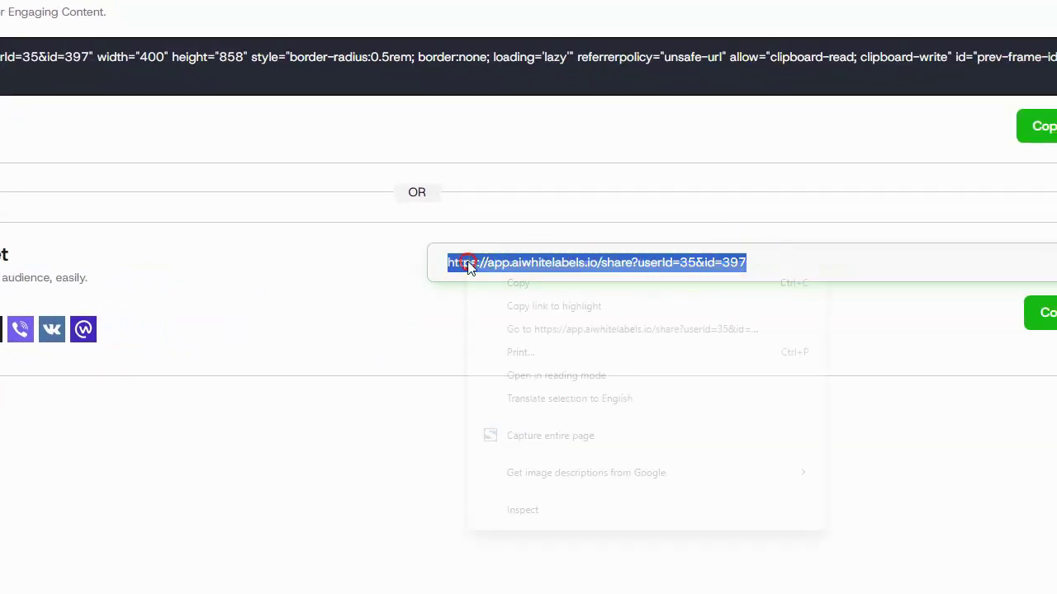
{"action": "left_click", "coordinate": [528, 283]}
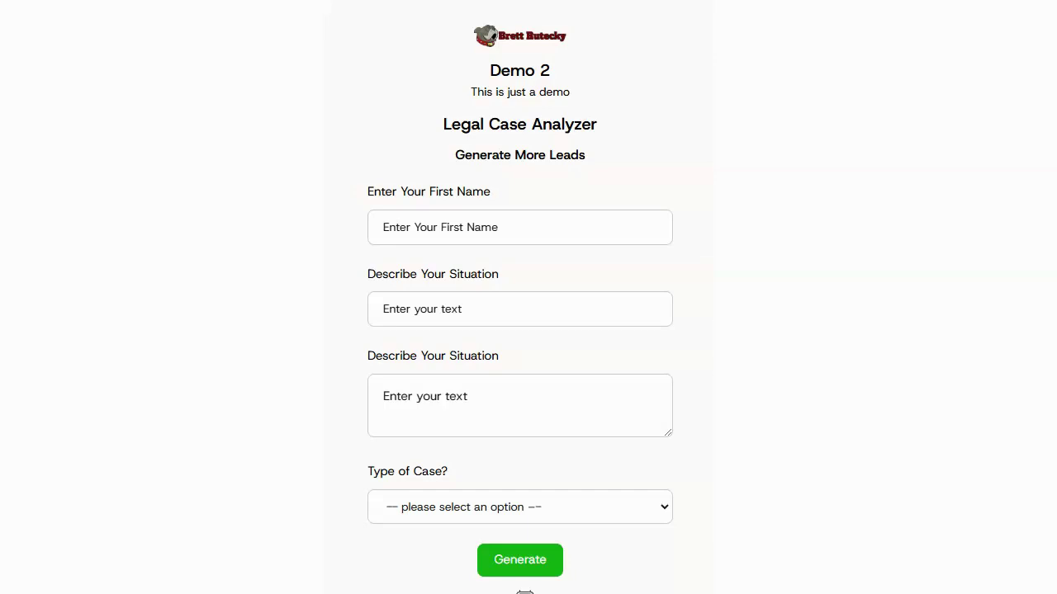
Step: Enter a first name and the situation 'I am in trouble with the law I got caught jaywalking'
{"action": "left_click", "coordinate": [474, 227]}
{"action": "type", "text": "B"}
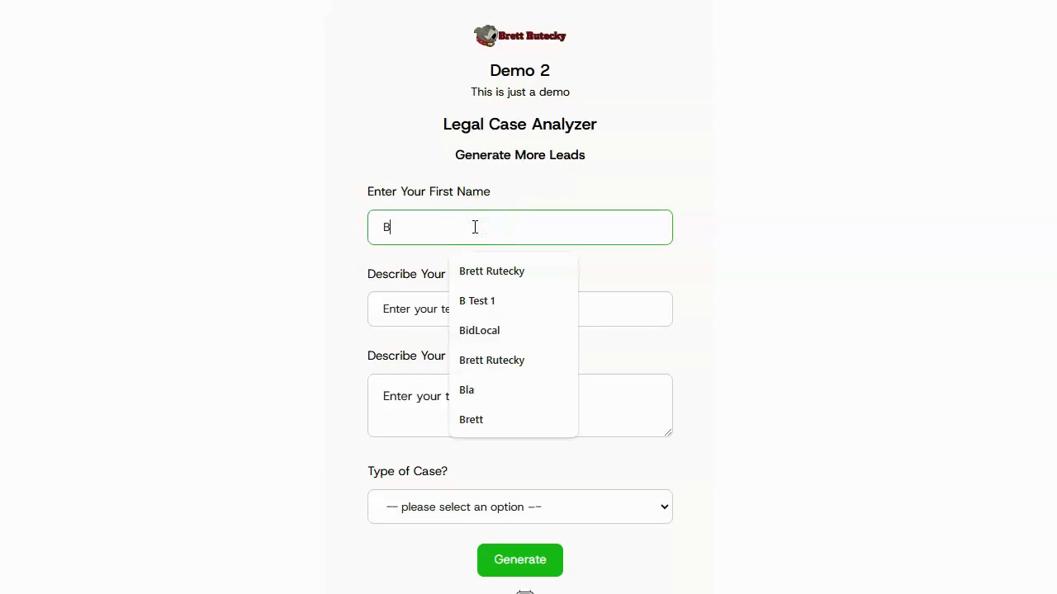
{"action": "type", "text": "rett Rtuec"}
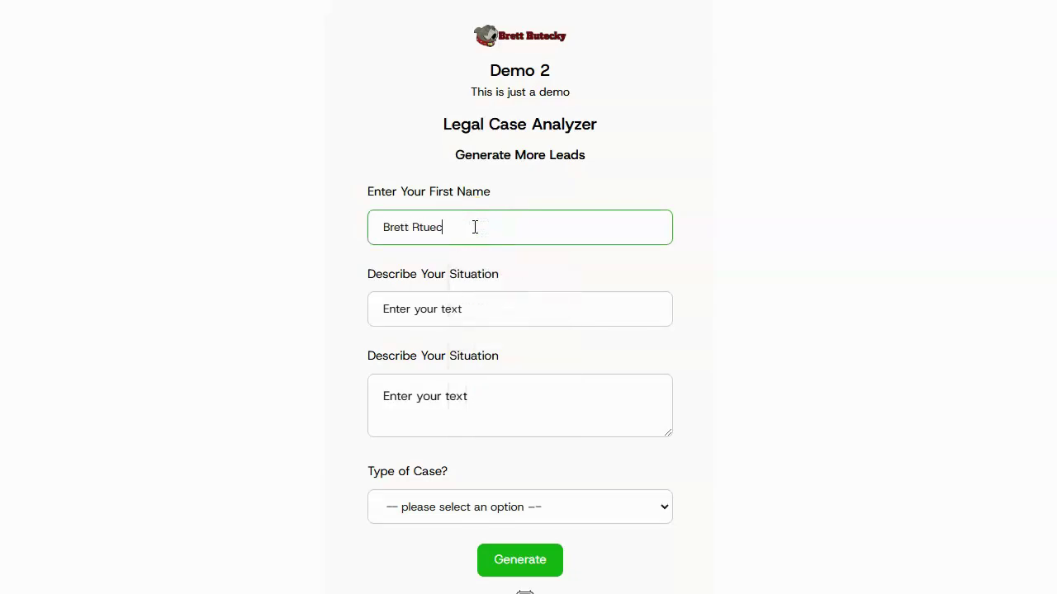
{"action": "type", "text": "ky"}
{"action": "key", "text": "Tab"}
{"action": "type", "text": "I am i"}
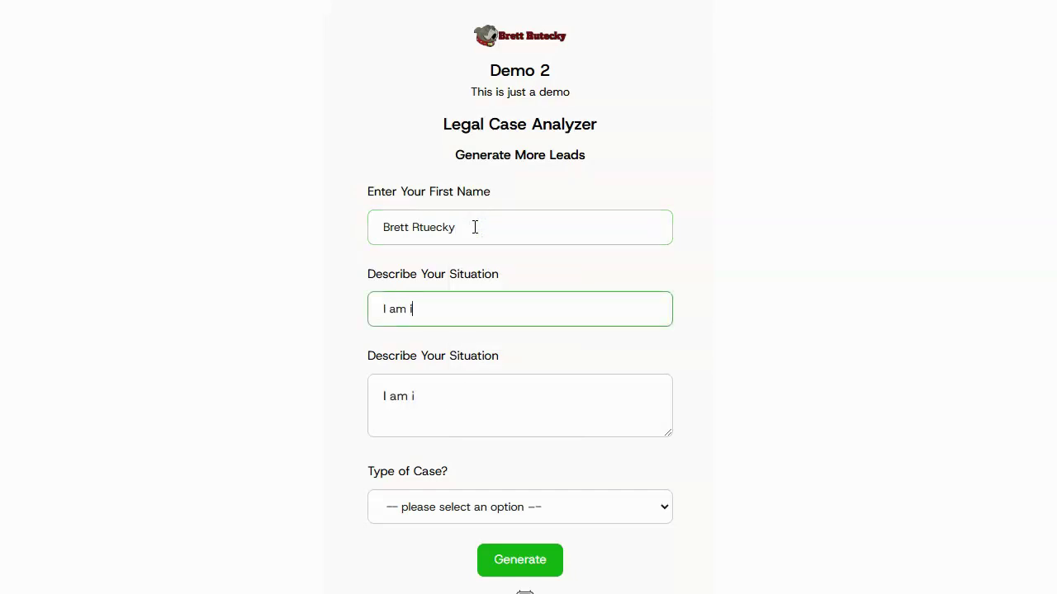
{"action": "type", "text": "n trouble with "}
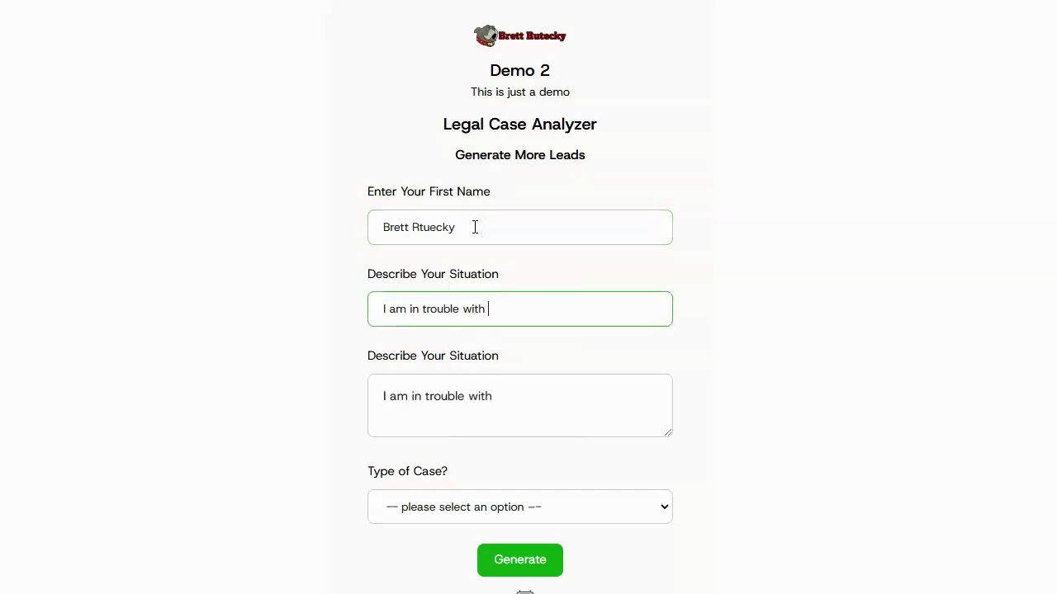
{"action": "type", "text": "the law I got caugh"}
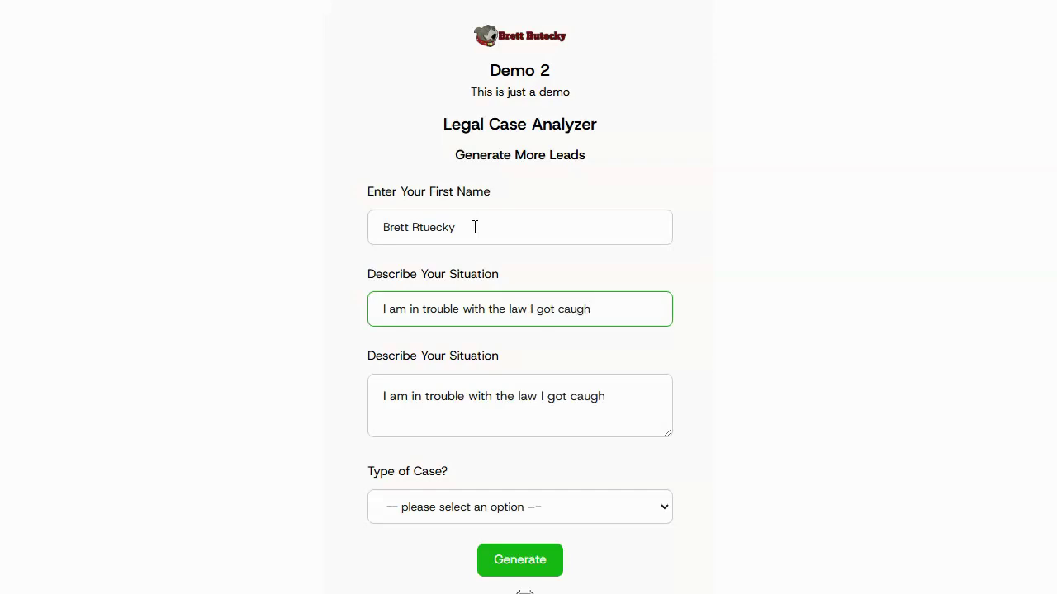
{"action": "type", "text": "t jaywalking"}
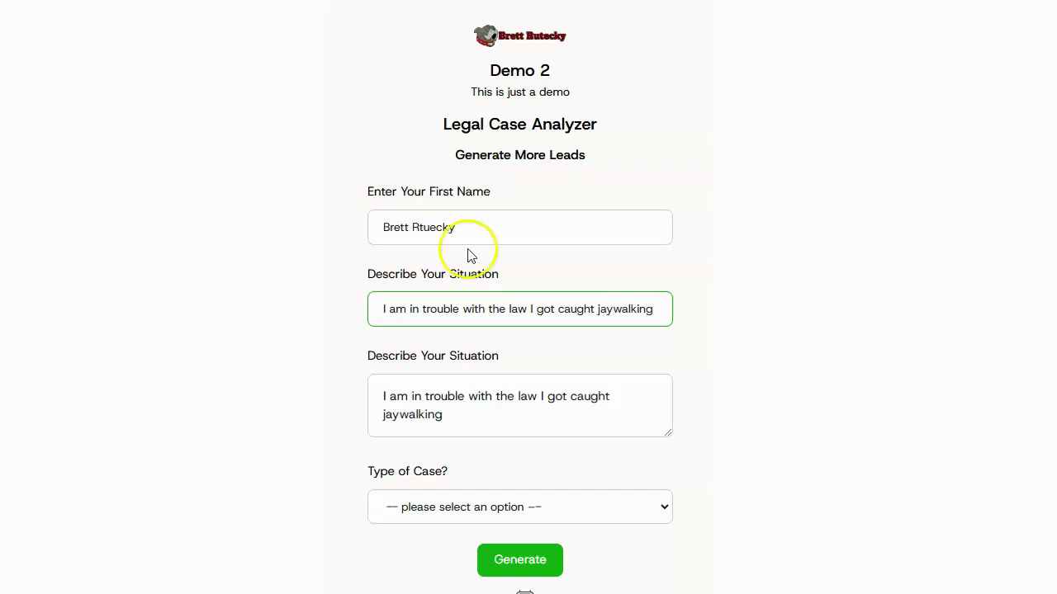
Step: Choose Civil as the case type, adjust the situation text, and generate the analysis
{"action": "left_click", "coordinate": [526, 498]}
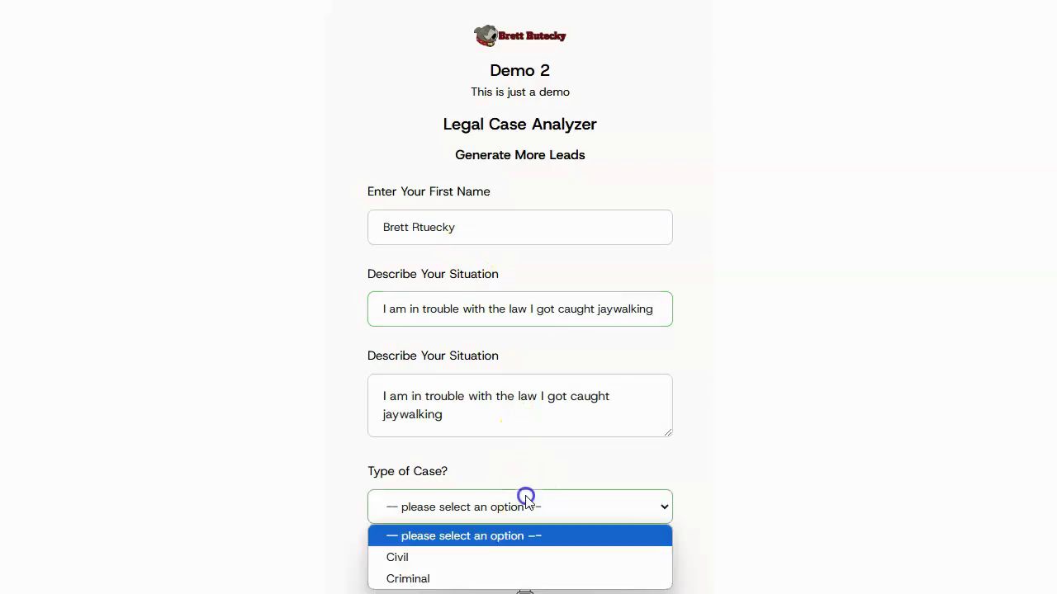
{"action": "left_click", "coordinate": [531, 558]}
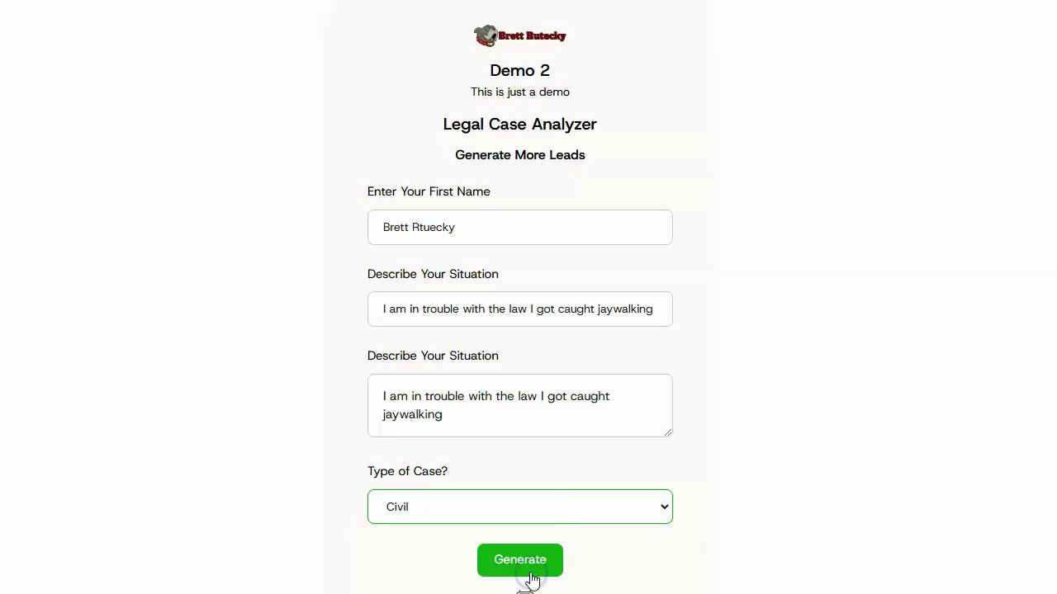
{"action": "left_click", "coordinate": [614, 309]}
{"action": "left_click", "coordinate": [548, 560]}
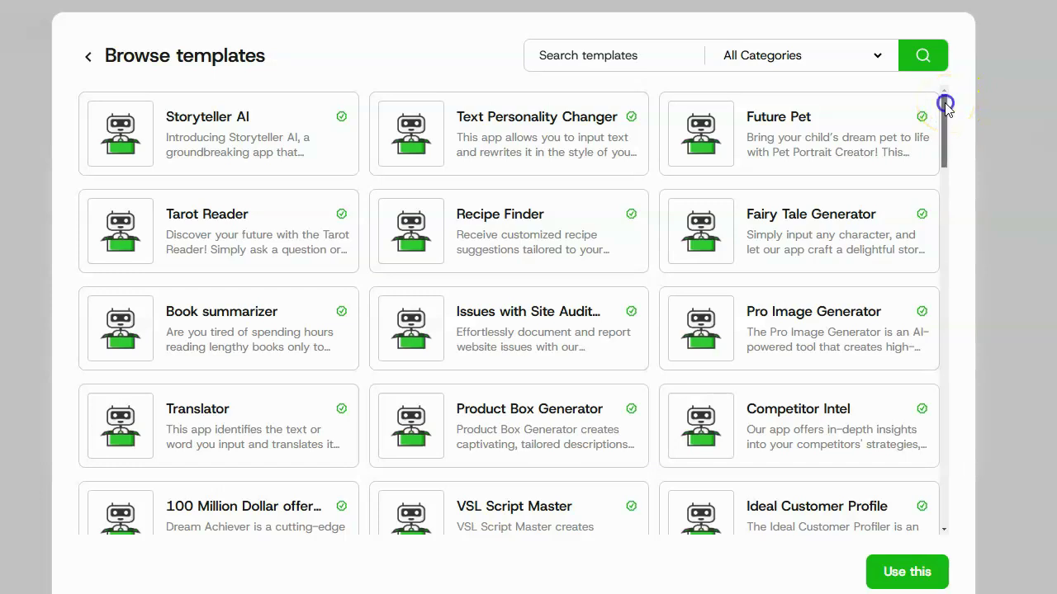
Step: Scroll through the template gallery, past tools like Logo Master and Hashtag Optimizer
{"action": "left_click_drag", "start_coordinate": [944, 104], "coordinate": [961, 239]}
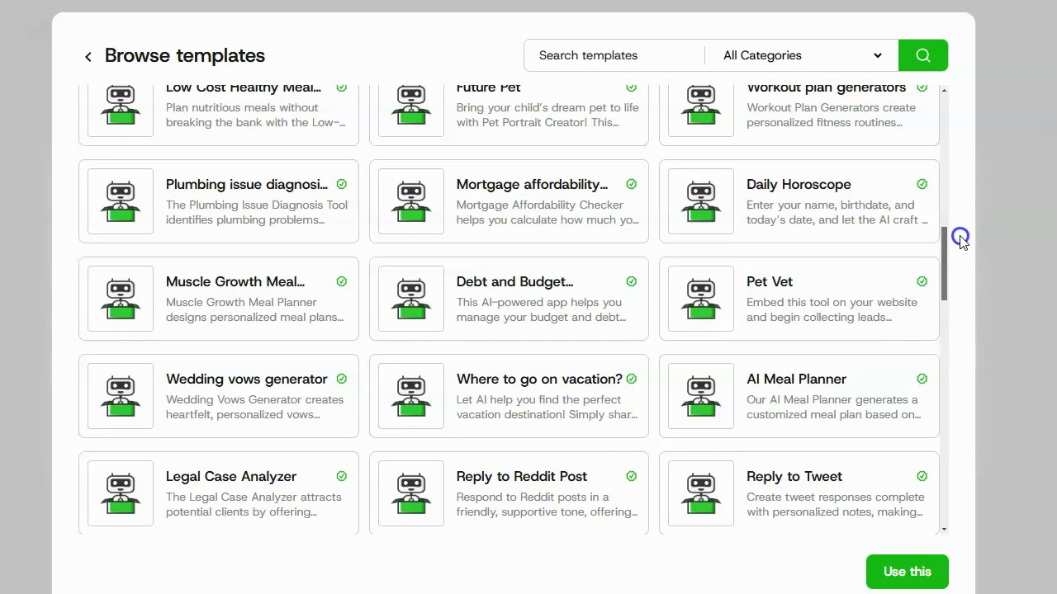
{"action": "left_click_drag", "start_coordinate": [960, 238], "coordinate": [973, 306]}
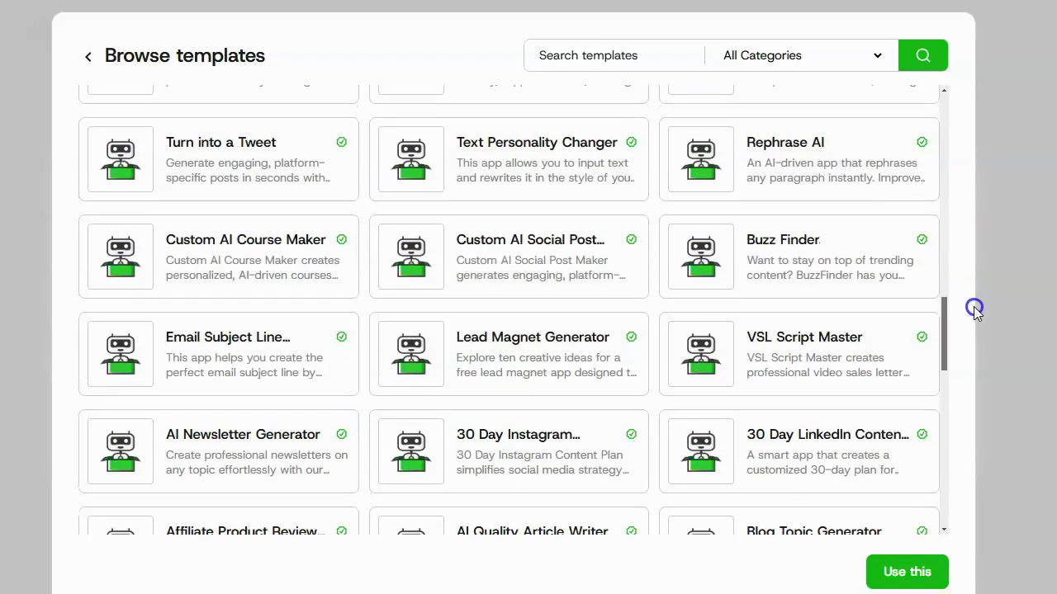
{"action": "left_click_drag", "start_coordinate": [973, 307], "coordinate": [977, 416]}
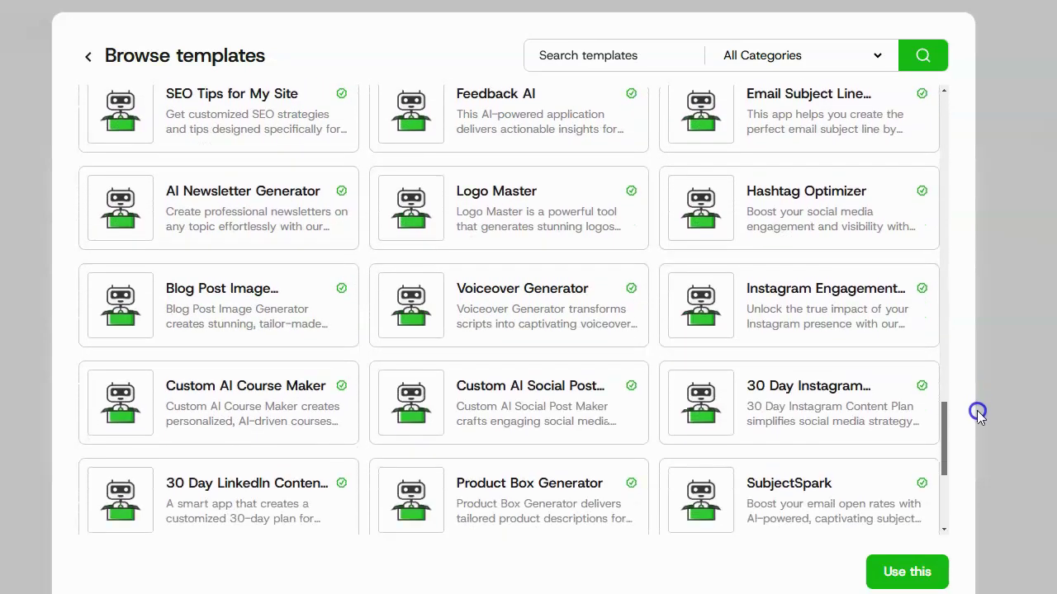